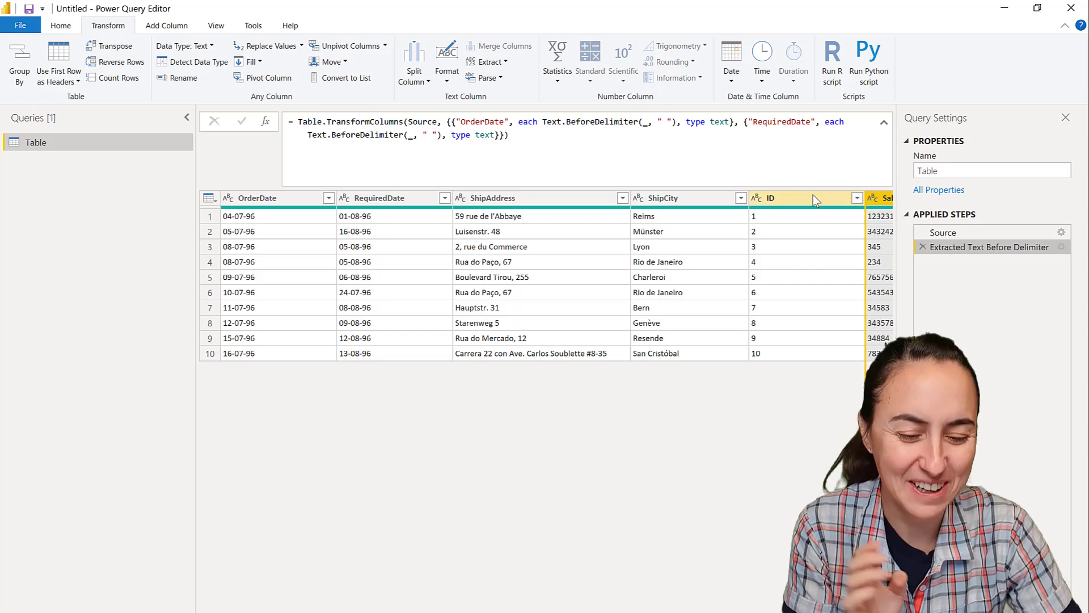
# Collapse the Queries pane, try OrderDate as Date, then delete the error-producing Changed Type step.
pyautogui.click(187, 117)
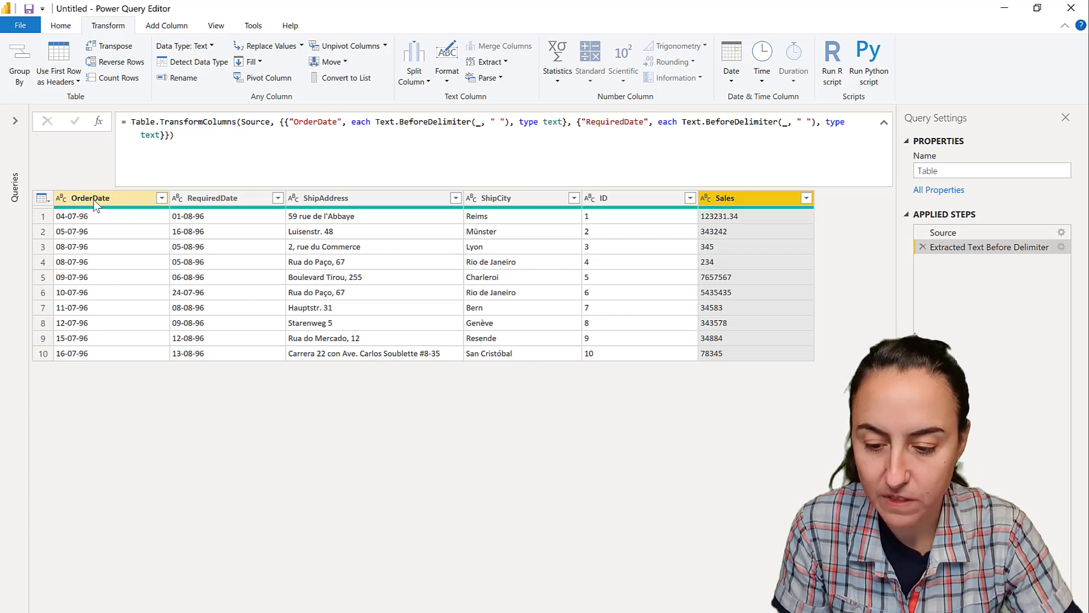
pyautogui.click(61, 200)
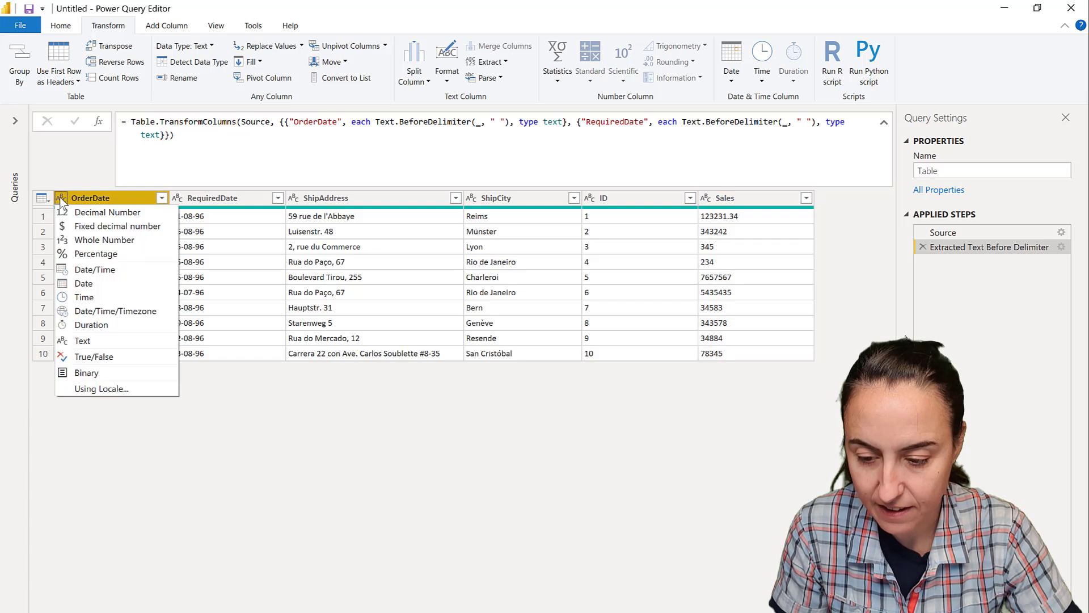
pyautogui.click(85, 282)
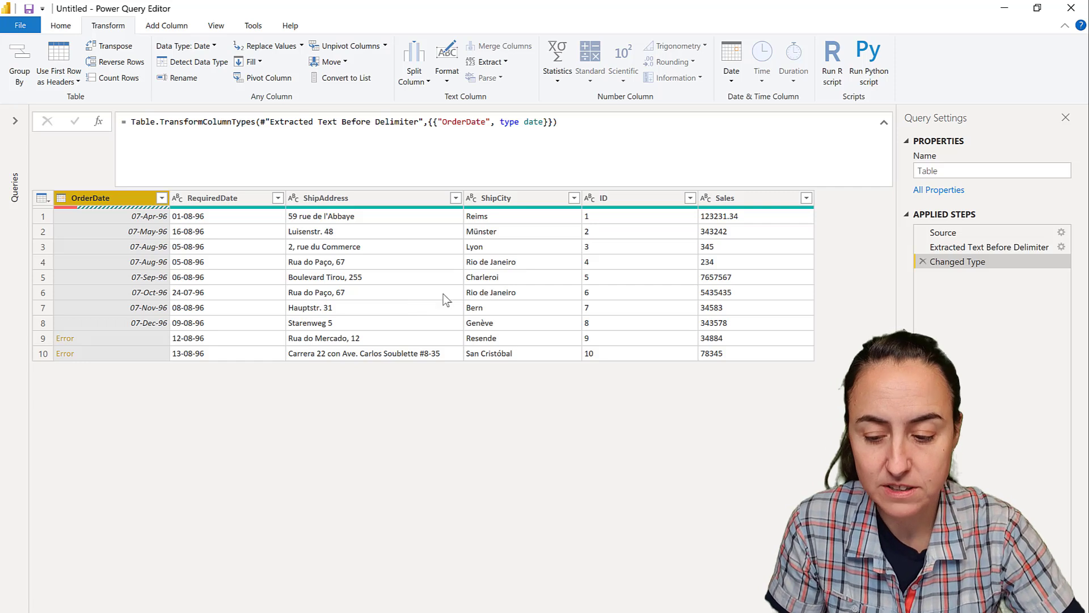
pyautogui.click(922, 261)
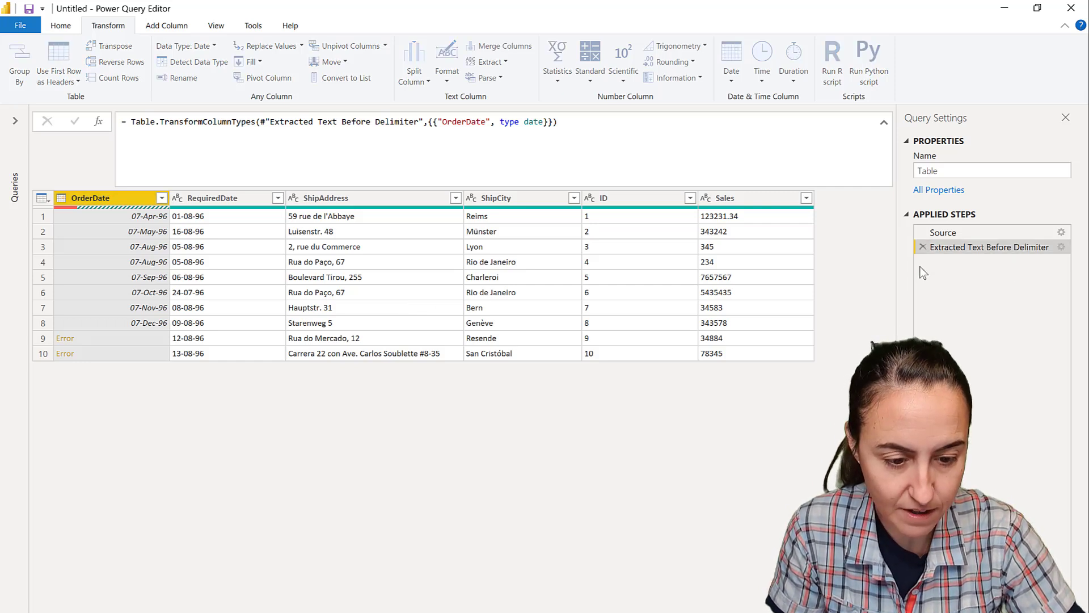
pyautogui.click(61, 199)
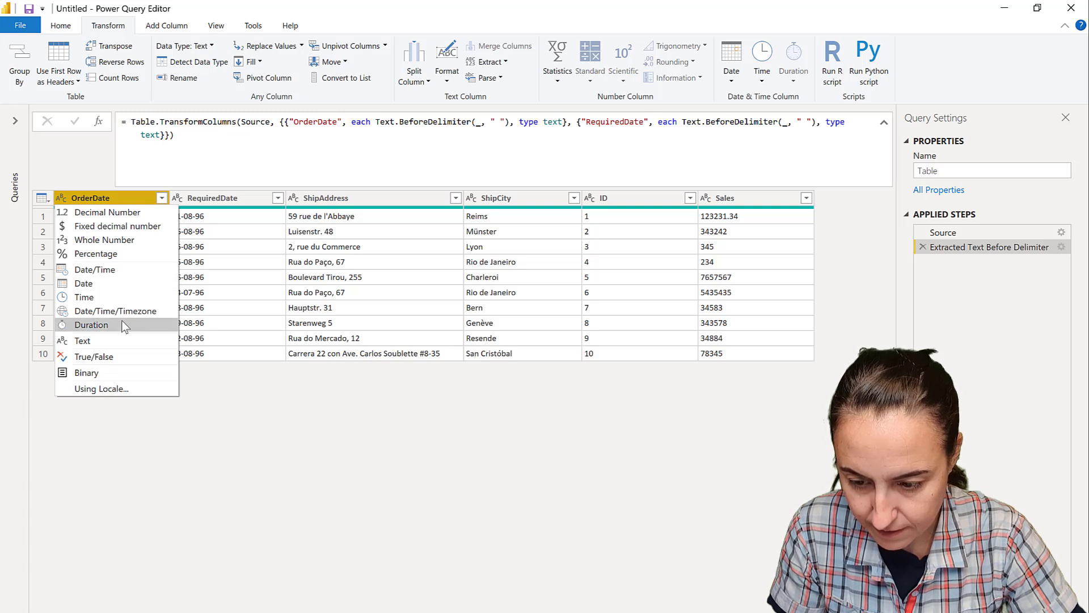
# Convert OrderDate to Date using the Afar (Djibouti) locale.
pyautogui.click(126, 398)
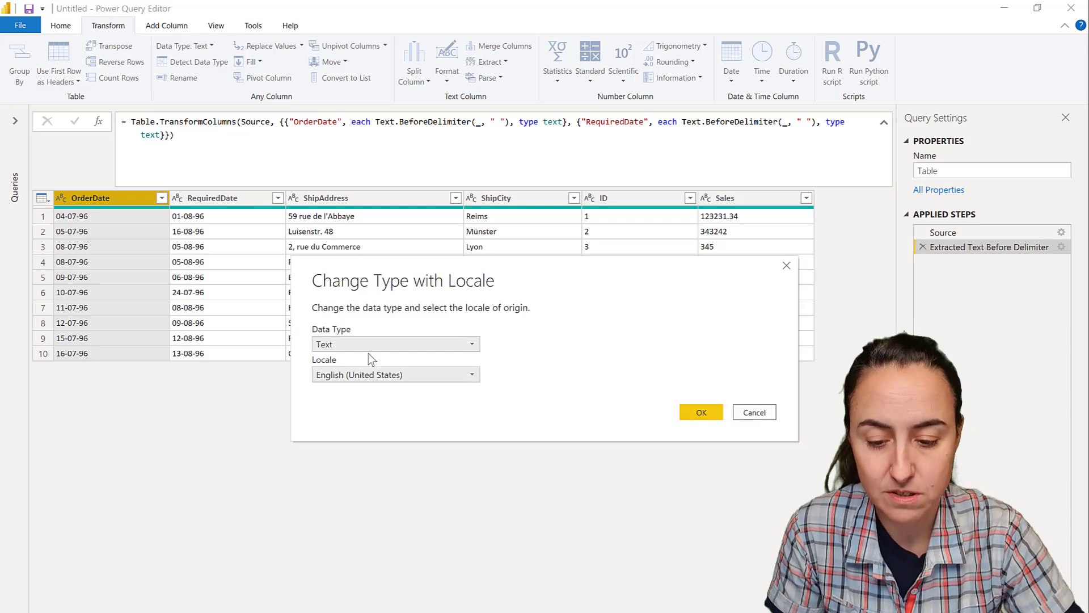
pyautogui.click(468, 346)
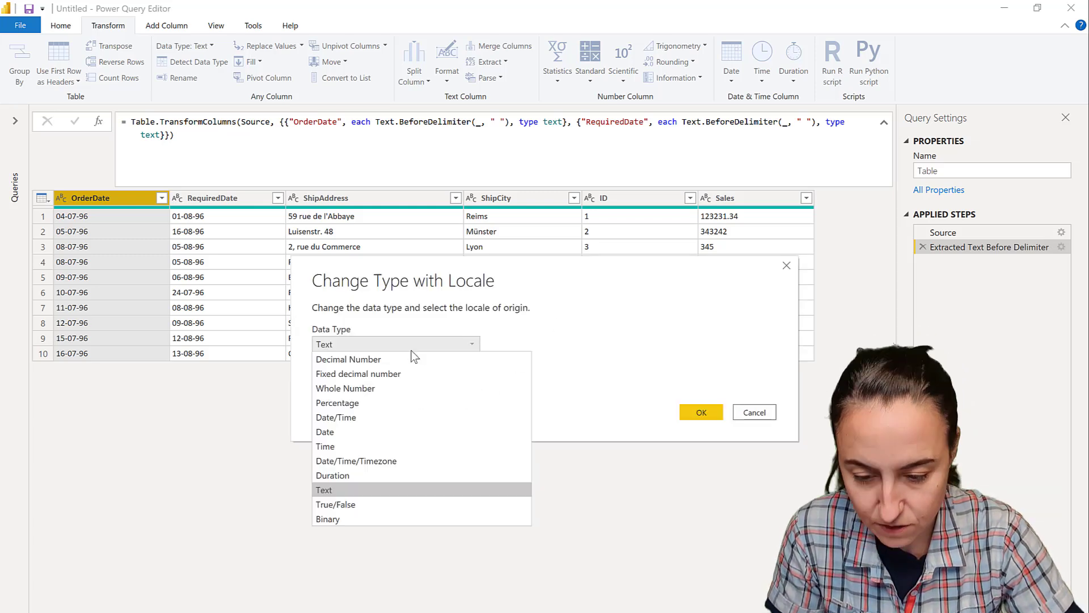
pyautogui.click(370, 431)
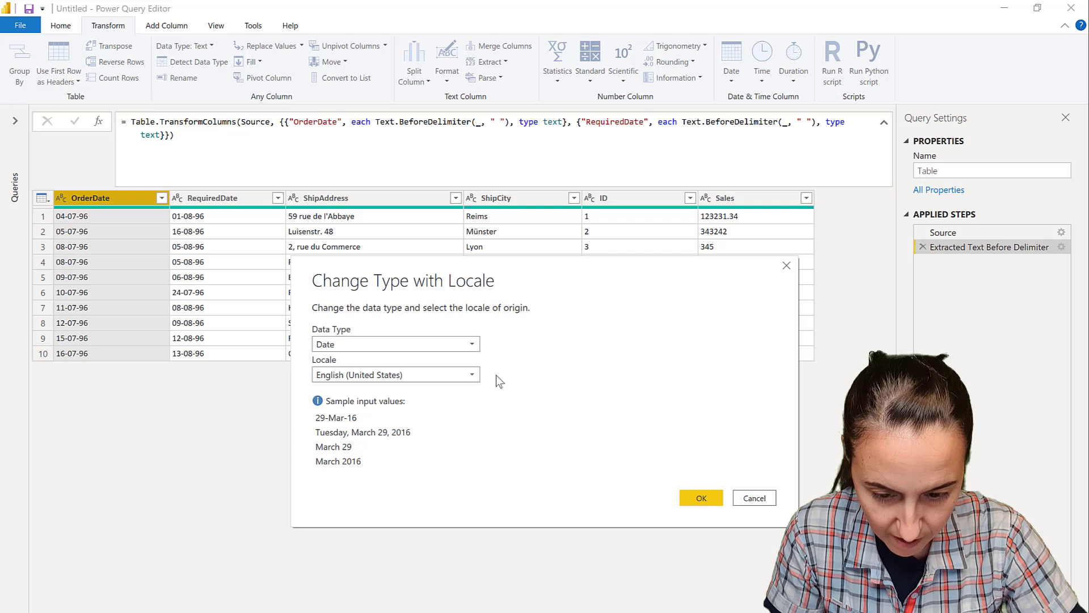
pyautogui.click(474, 374)
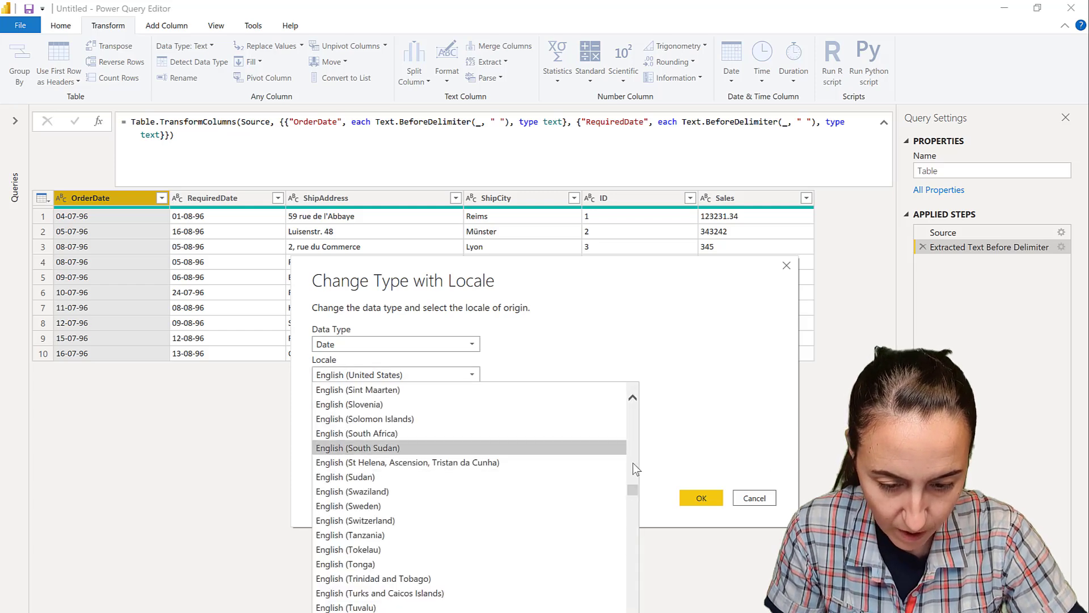
pyautogui.moveTo(633, 489); pyautogui.dragTo(634, 390)
pyautogui.click(441, 389)
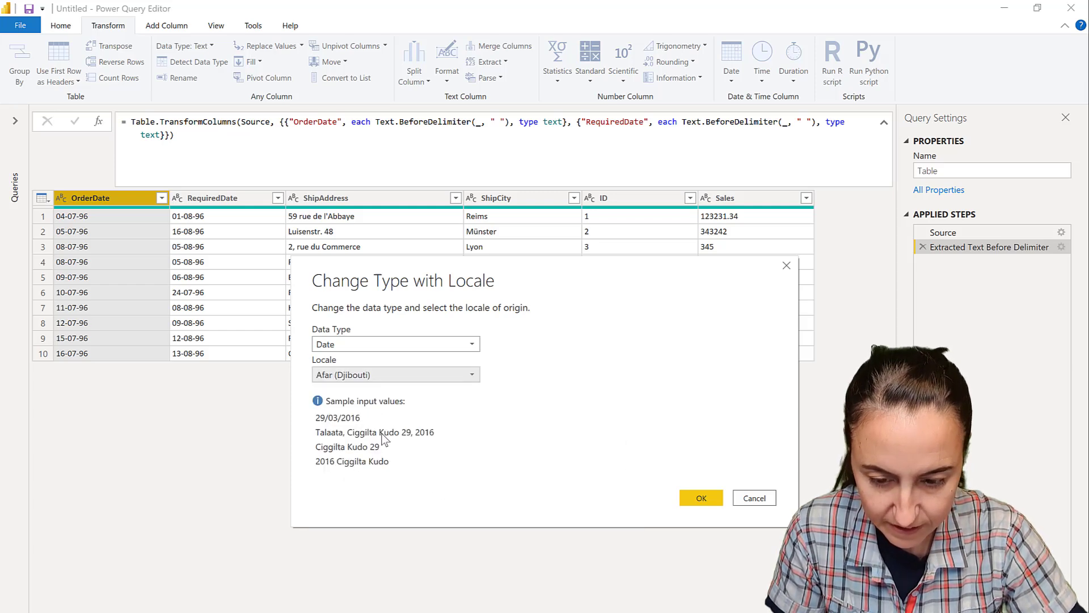
pyautogui.click(701, 497)
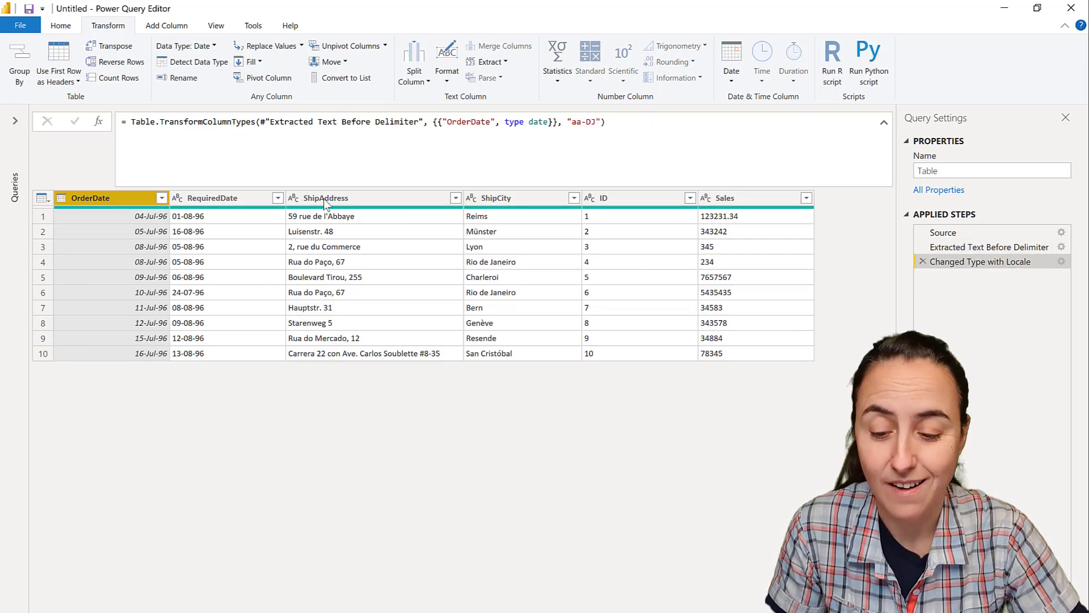
# Try RequiredDate as a plain Date, then delete the error-producing Changed Type step.
pyautogui.click(176, 197)
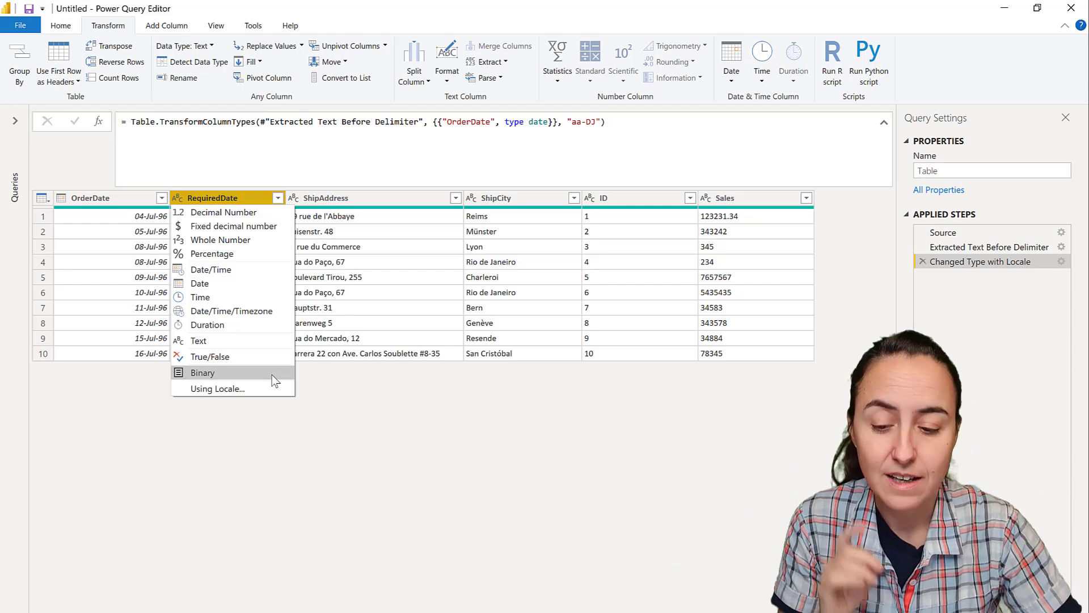
pyautogui.click(242, 283)
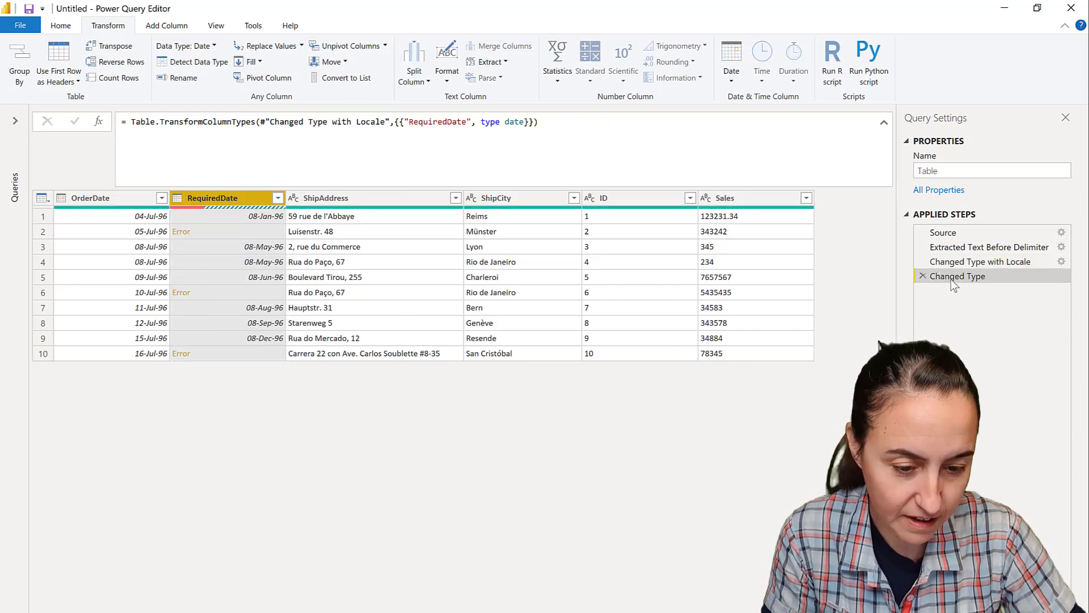
pyautogui.click(922, 275)
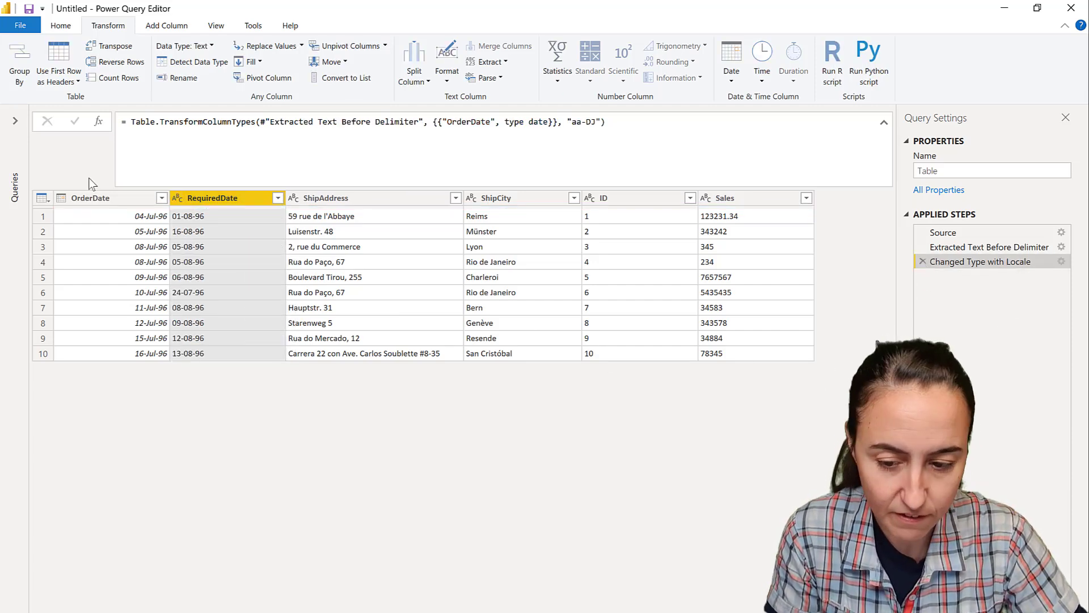
# Convert RequiredDate to Date using the Afar (Djibouti) locale.
pyautogui.click(179, 201)
pyautogui.click(258, 386)
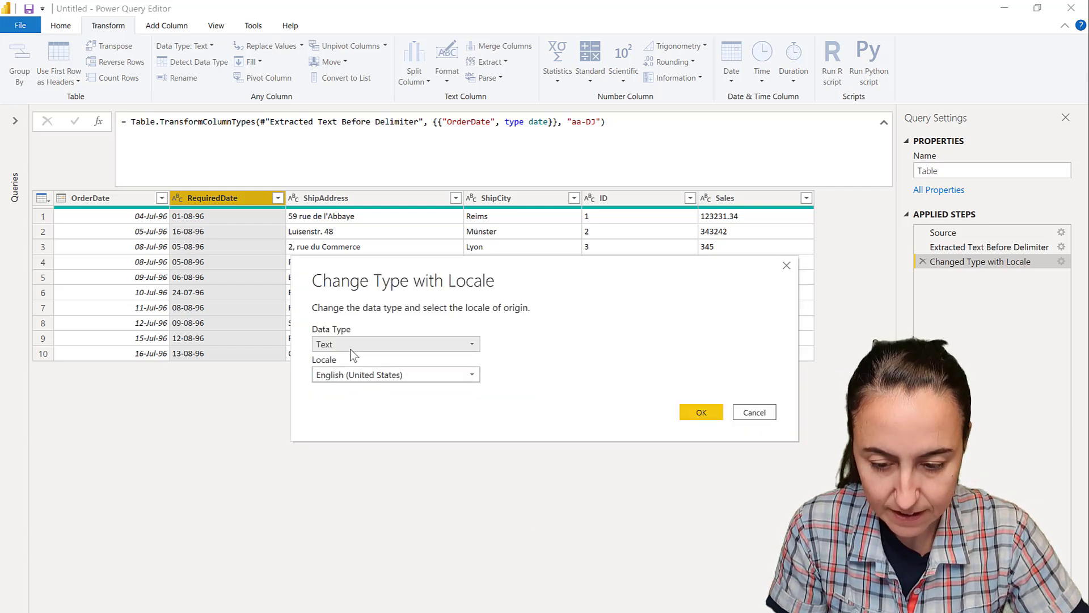
pyautogui.click(350, 346)
pyautogui.click(353, 430)
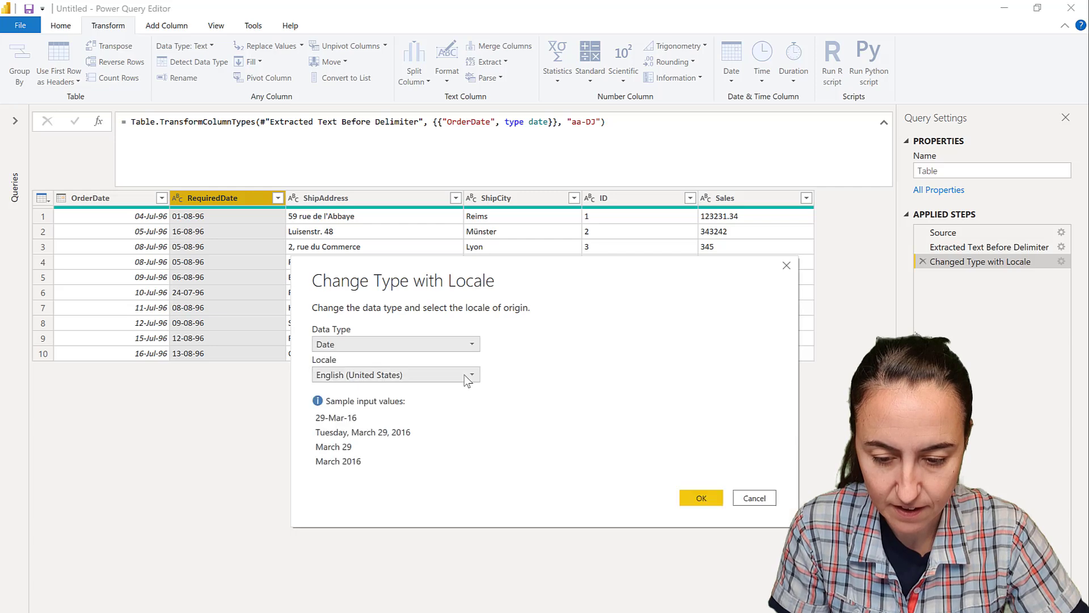
pyautogui.click(474, 376)
pyautogui.moveTo(632, 488); pyautogui.dragTo(632, 400)
pyautogui.click(366, 396)
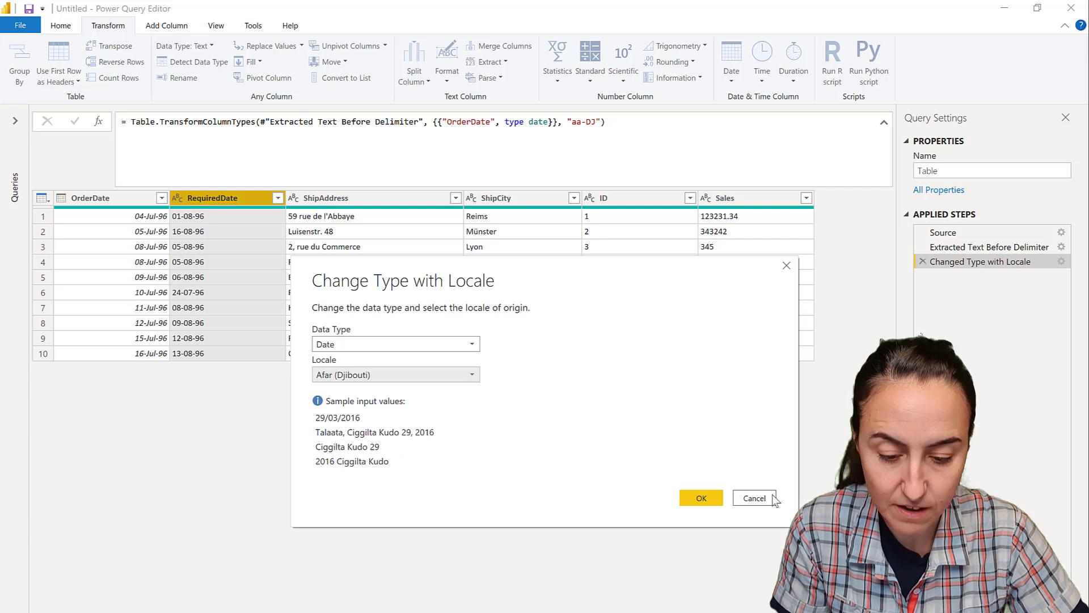
pyautogui.click(702, 498)
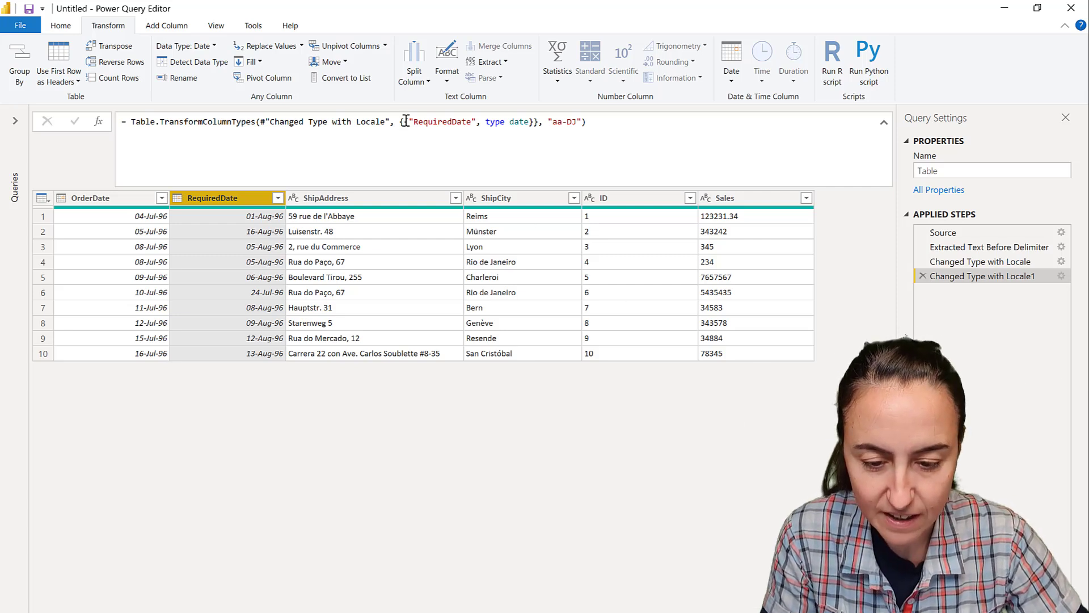
# Paste {"RequiredDate", type date} into the Changed Type with Locale formula and delete the Locale1 step.
pyautogui.moveTo(404, 123); pyautogui.dragTo(533, 122)
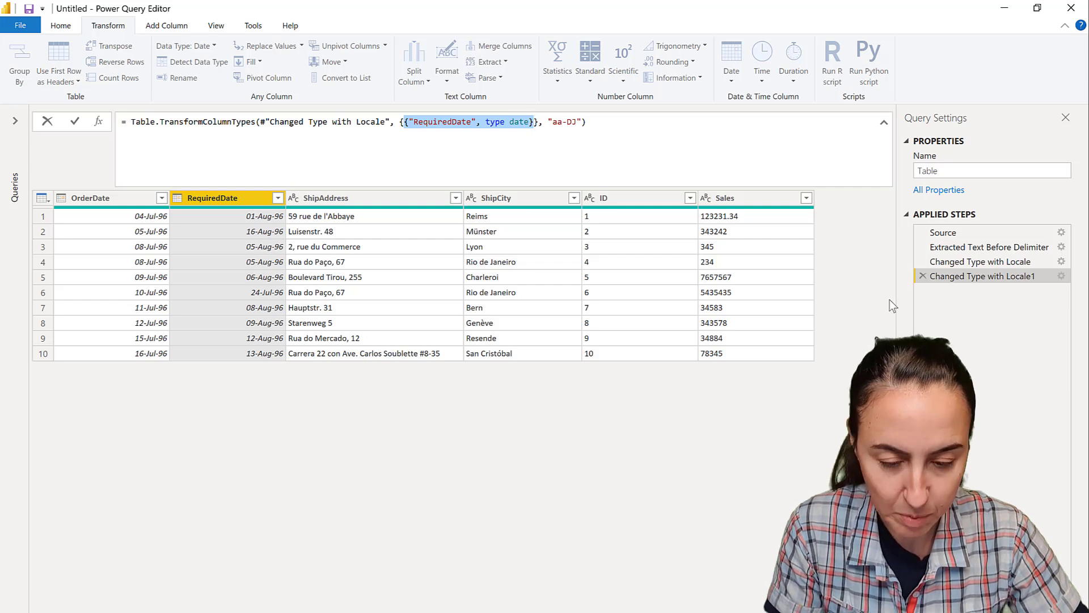
pyautogui.click(1021, 278)
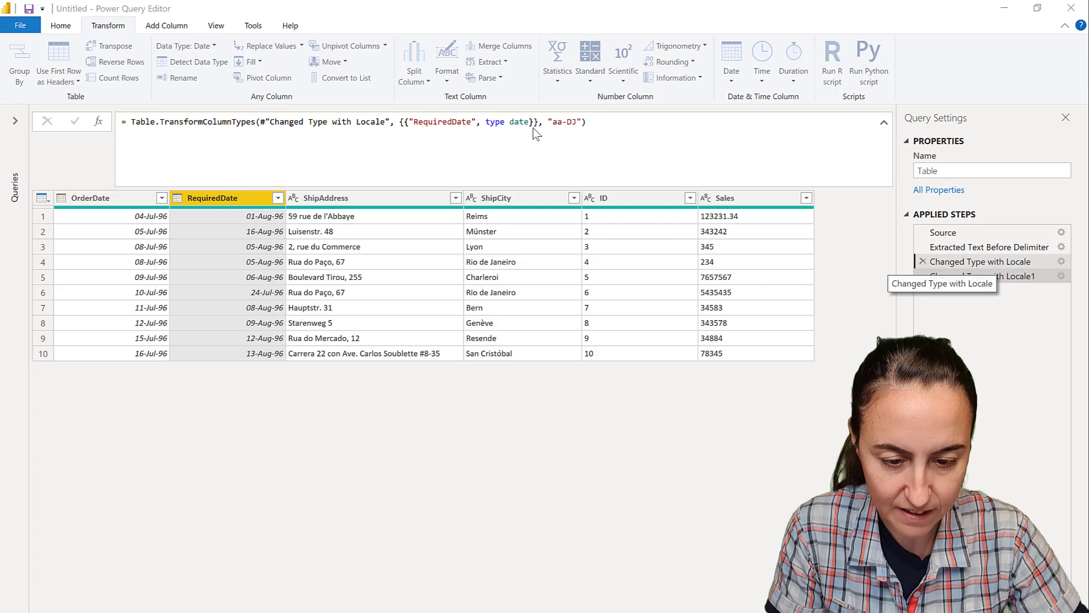
pyautogui.click(1061, 261)
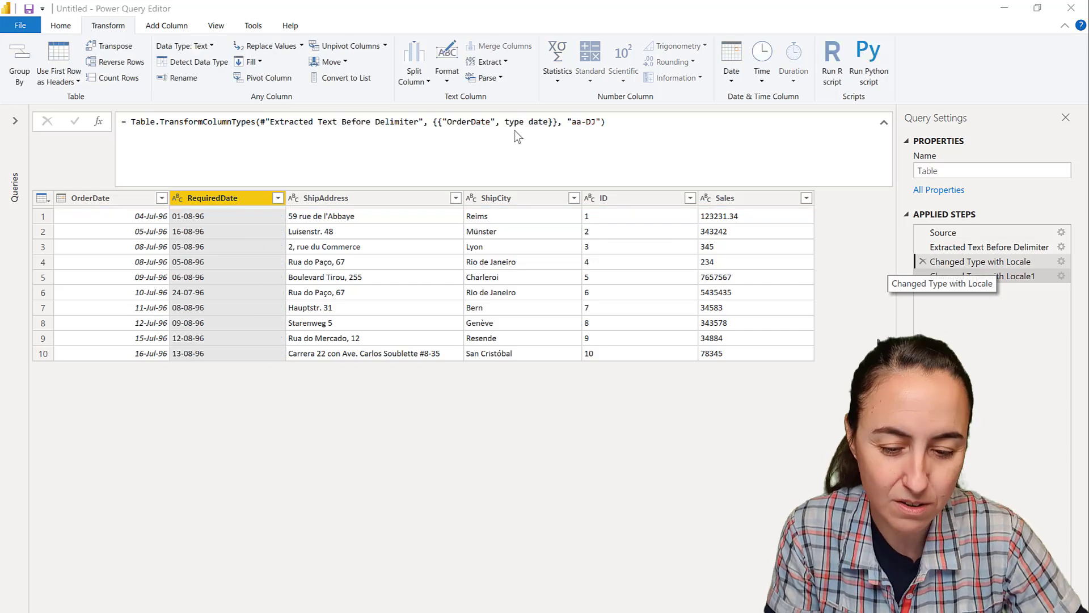
pyautogui.click(749, 455)
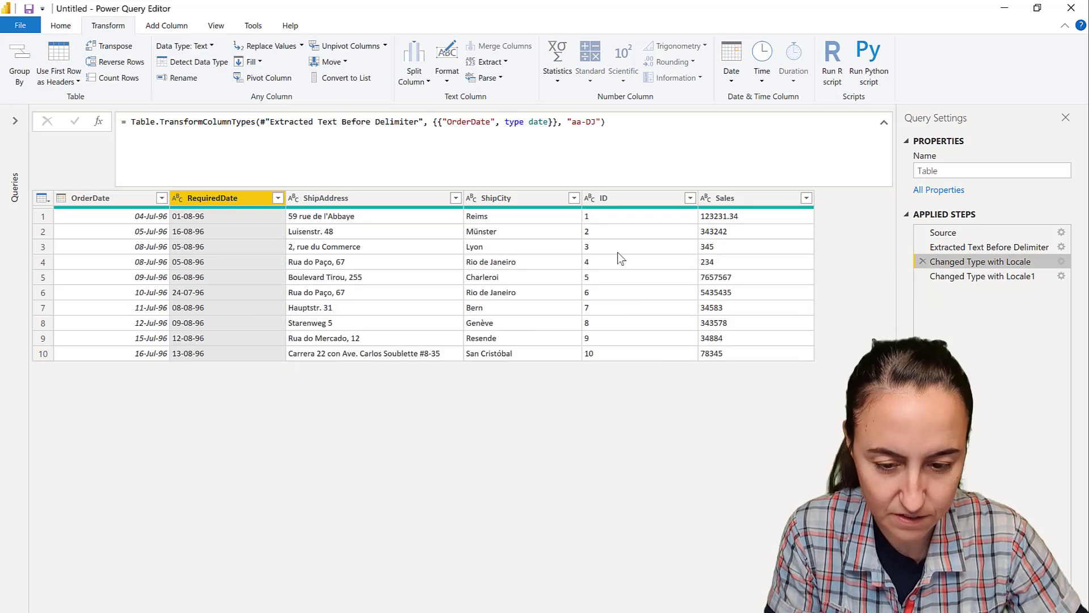
pyautogui.click(551, 122)
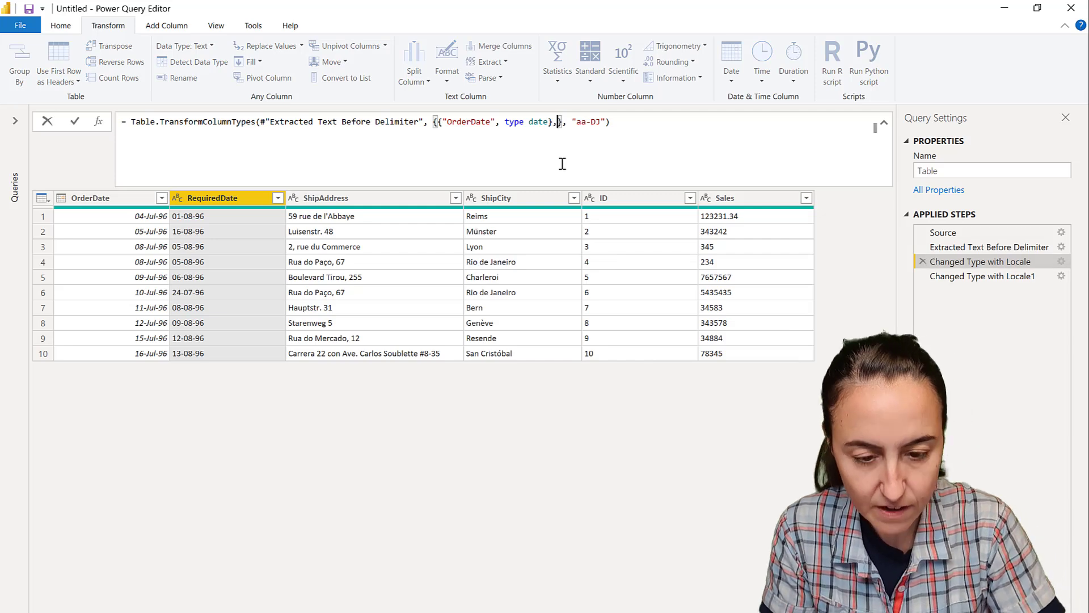
pyautogui.write(',{"RequiredDate", type date}')
pyautogui.press('Return')
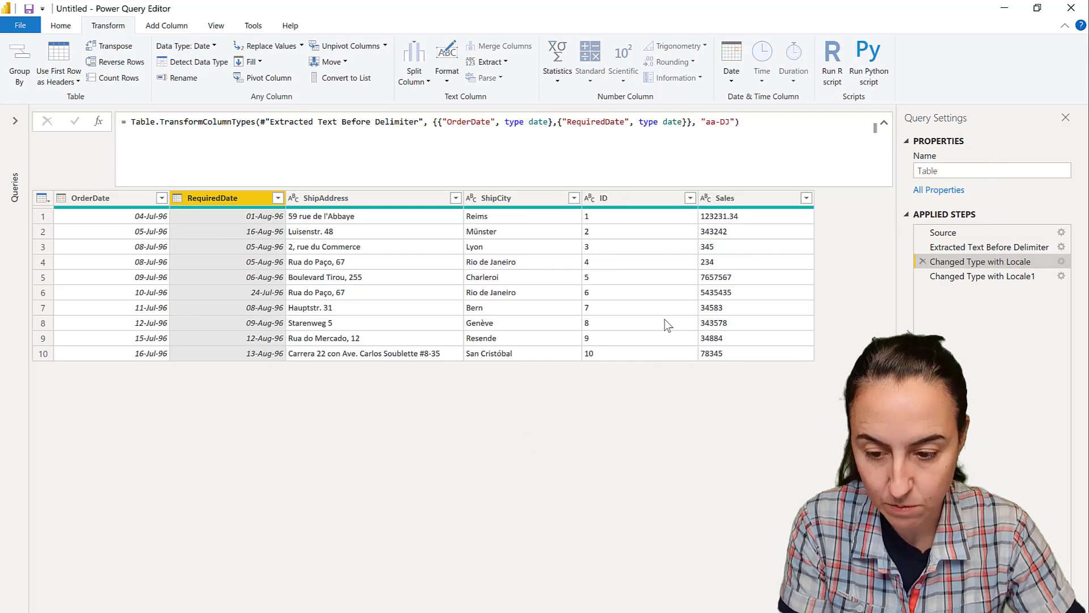
pyautogui.click(923, 276)
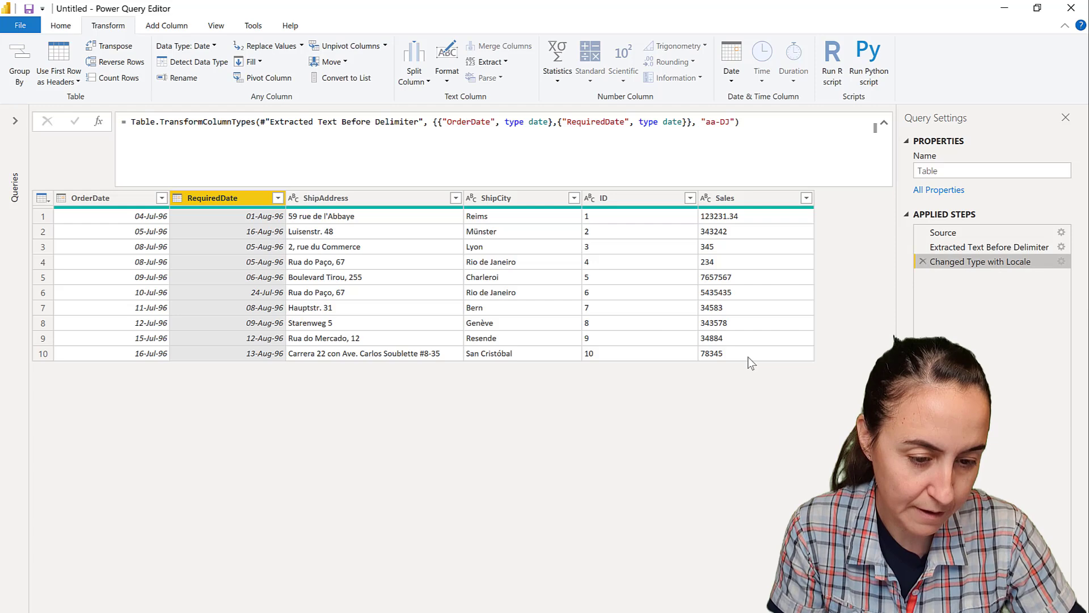
# Set ID to Whole Number and Sales to Decimal Number.
pyautogui.click(592, 197)
pyautogui.click(631, 240)
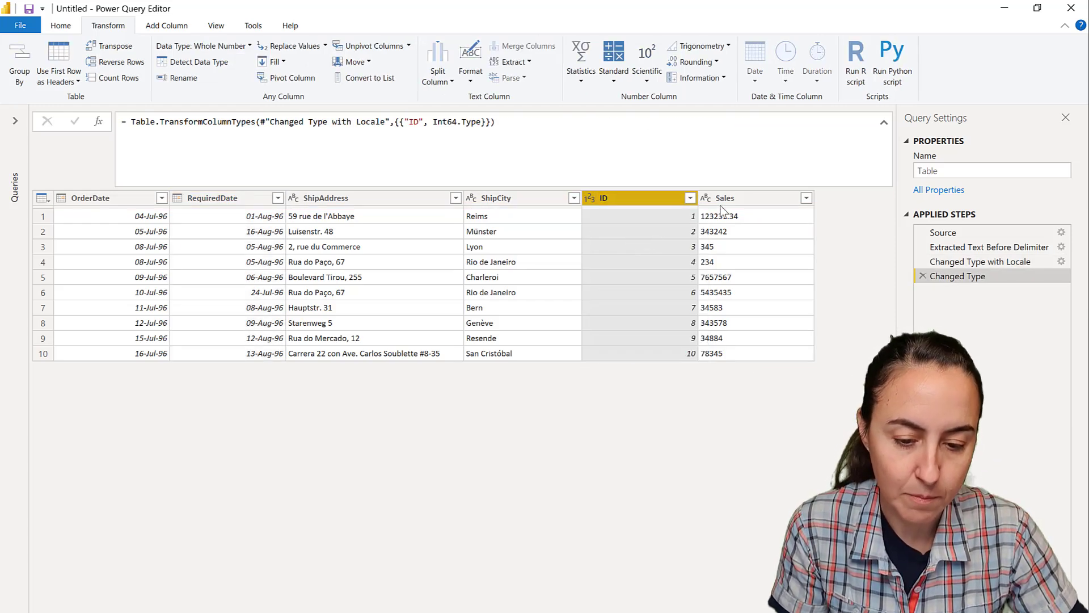
pyautogui.click(705, 198)
pyautogui.click(731, 215)
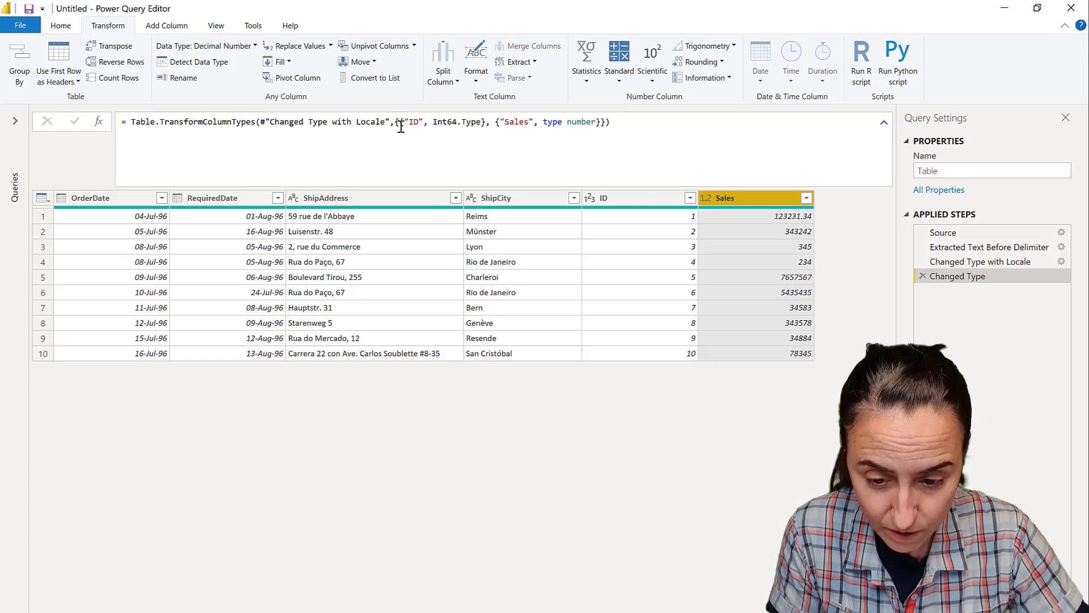
# Copy the ID and Sales type pairs into the Changed Type with Locale formula.
pyautogui.moveTo(400, 121); pyautogui.dragTo(603, 121)
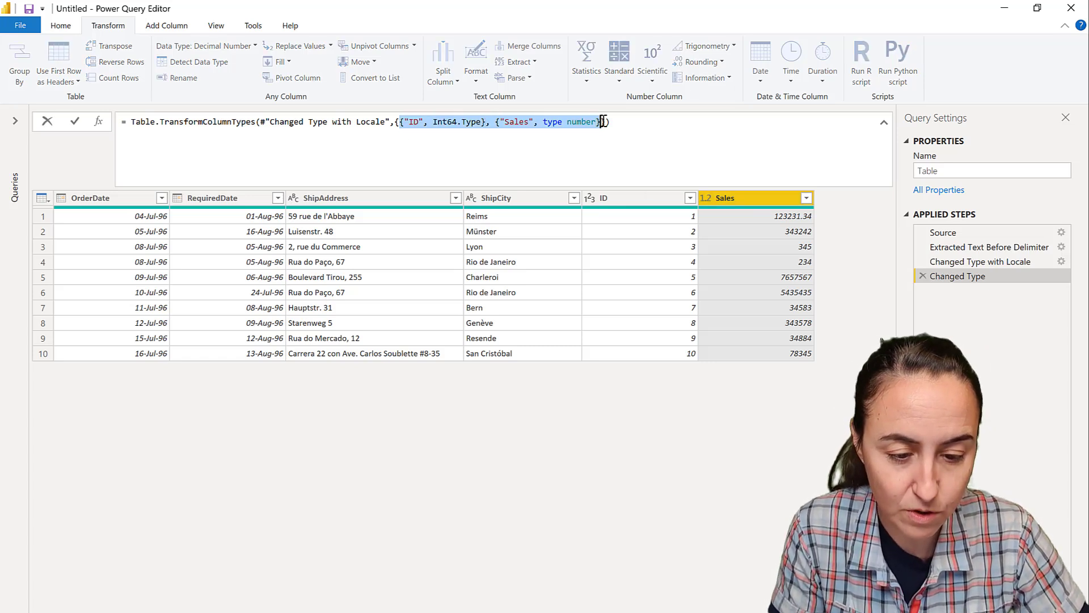
pyautogui.press('Escape')
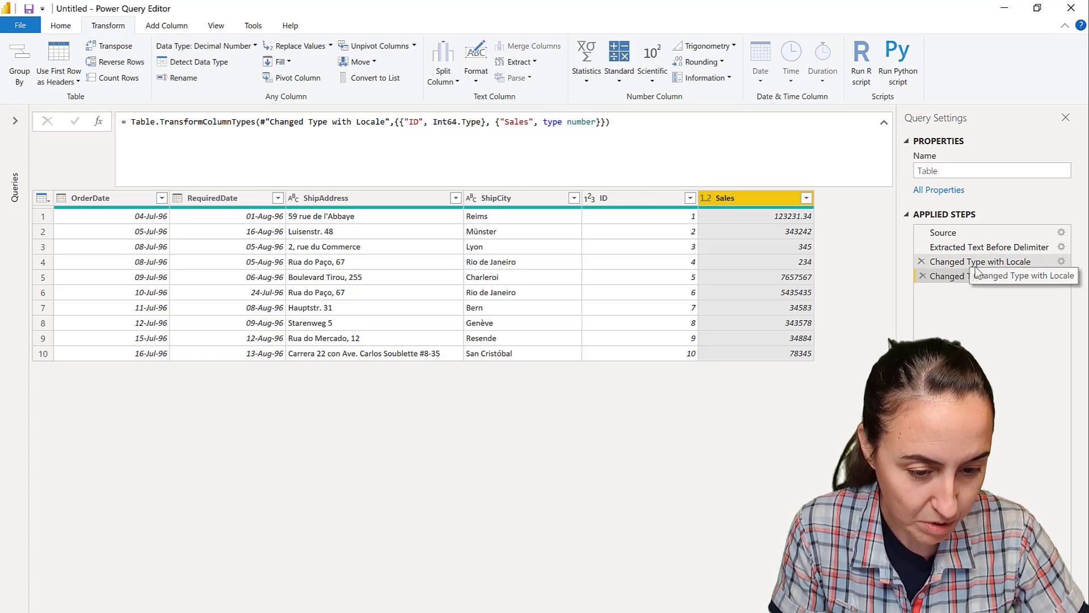
pyautogui.click(976, 265)
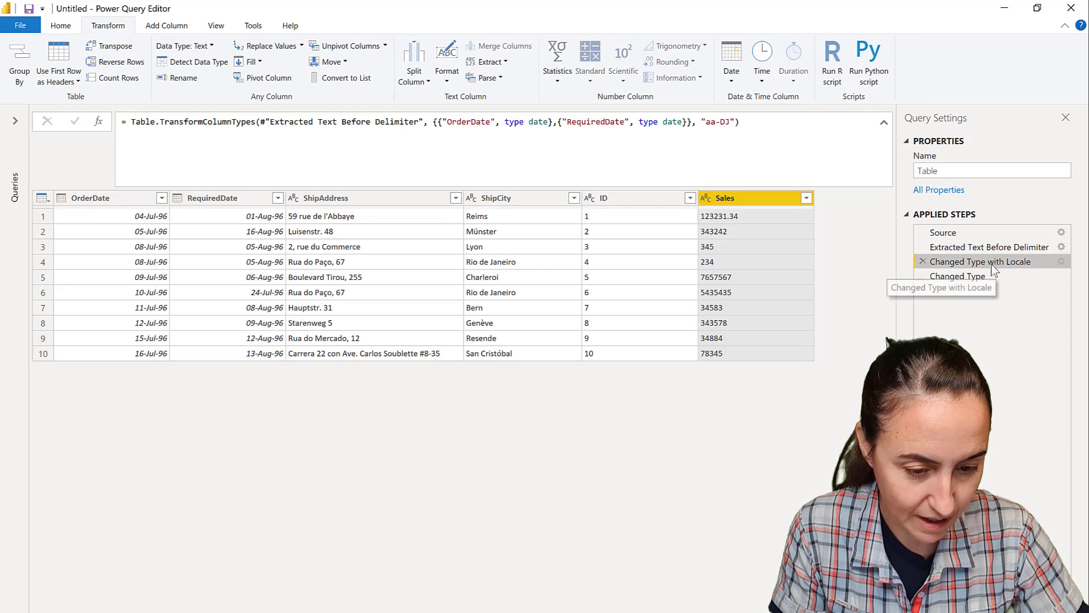
pyautogui.click(688, 122)
pyautogui.write(',{"ID", Int64.Type}, {"Sales", type number}')
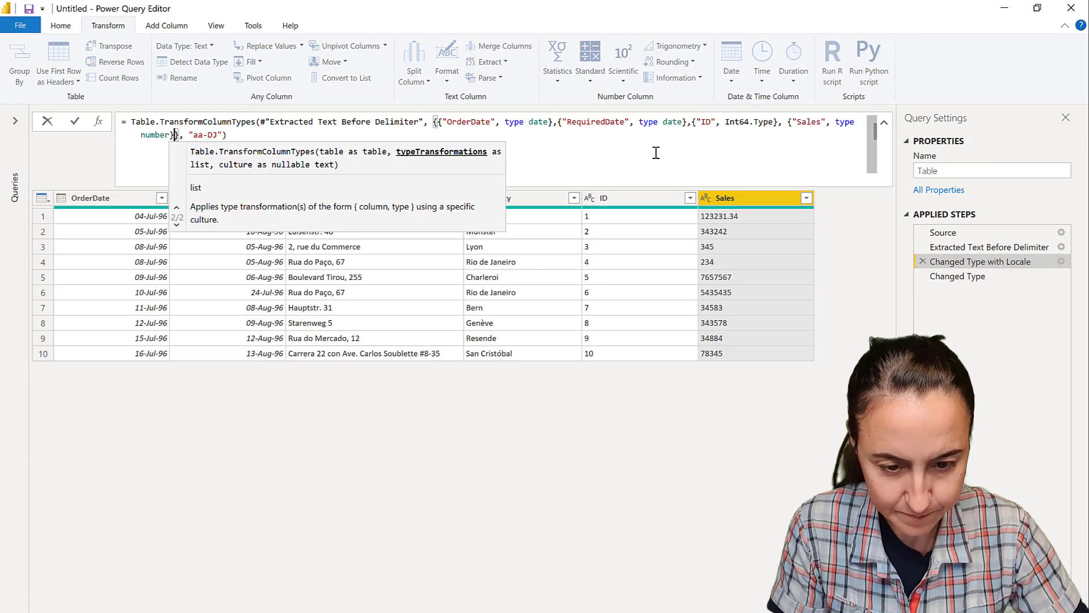
pyautogui.press('Return')
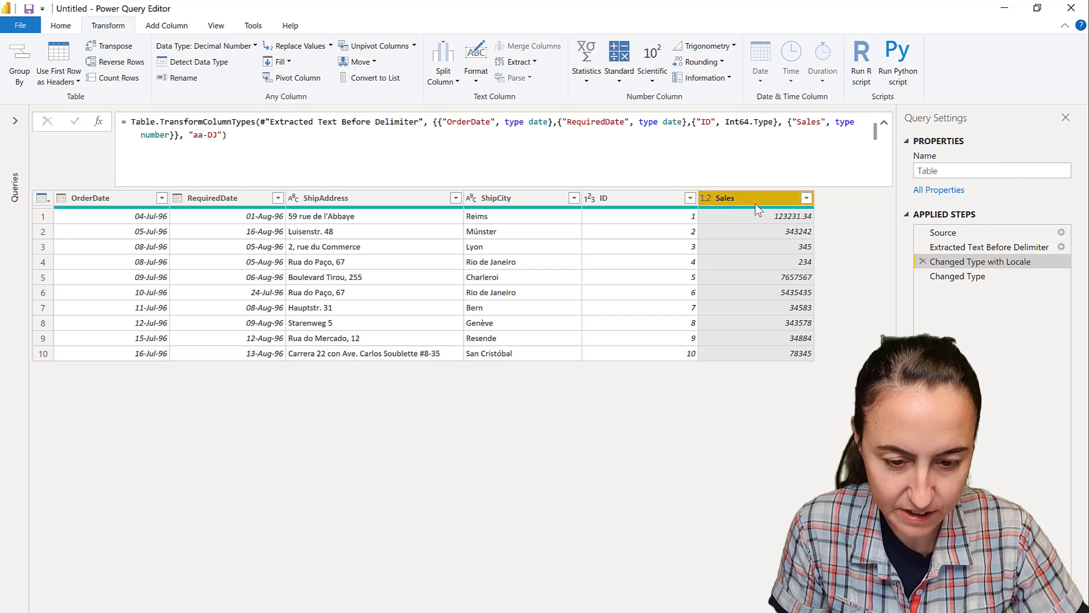
pyautogui.click(923, 276)
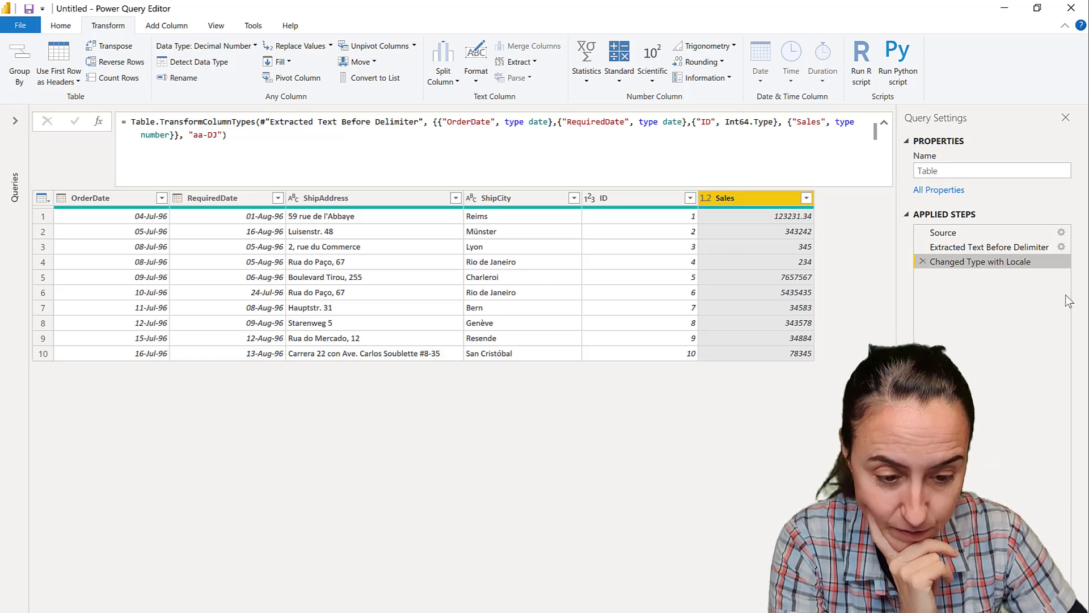
pyautogui.click(472, 198)
pyautogui.click(590, 379)
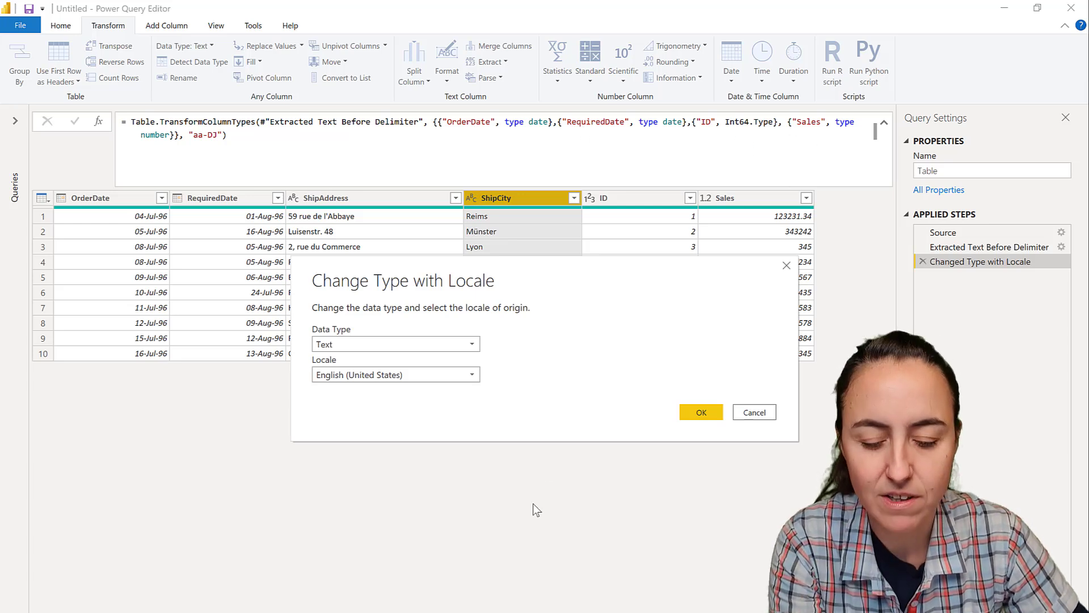
pyautogui.click(474, 375)
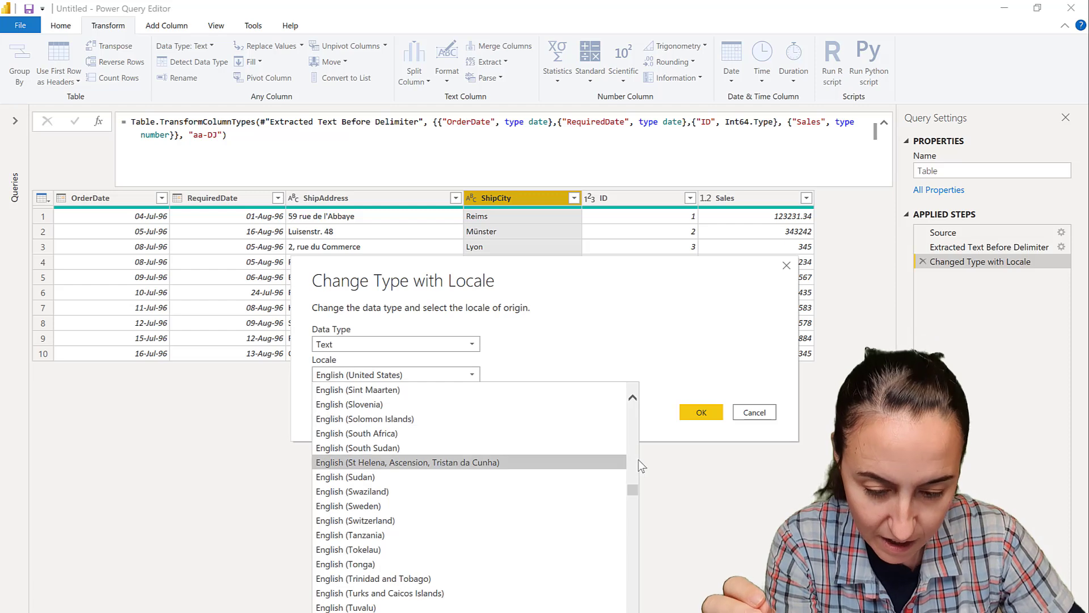
pyautogui.moveTo(635, 486); pyautogui.dragTo(633, 397)
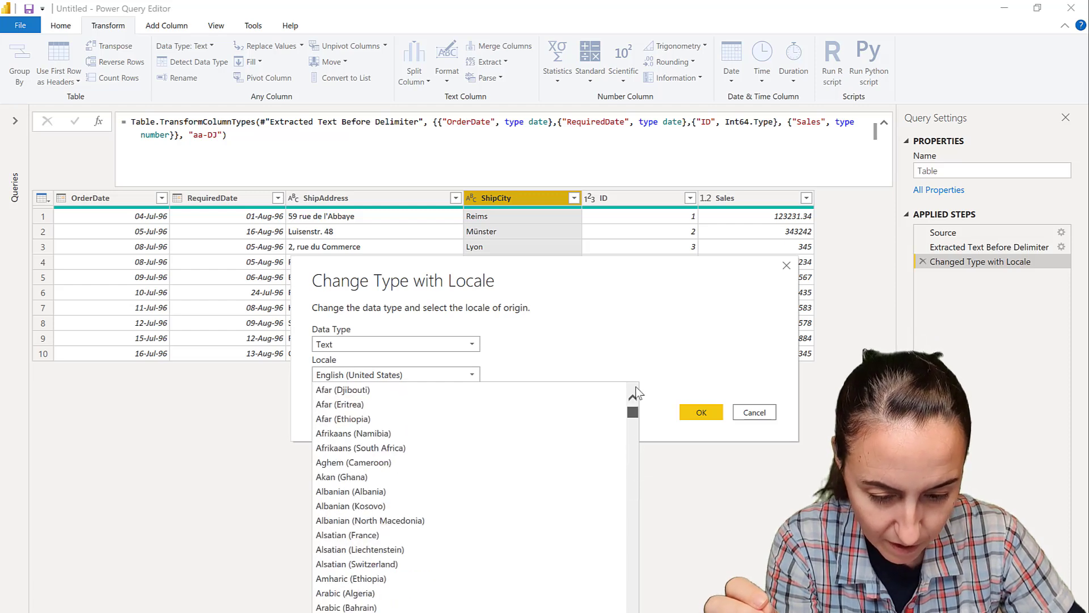
pyautogui.click(401, 390)
pyautogui.click(353, 342)
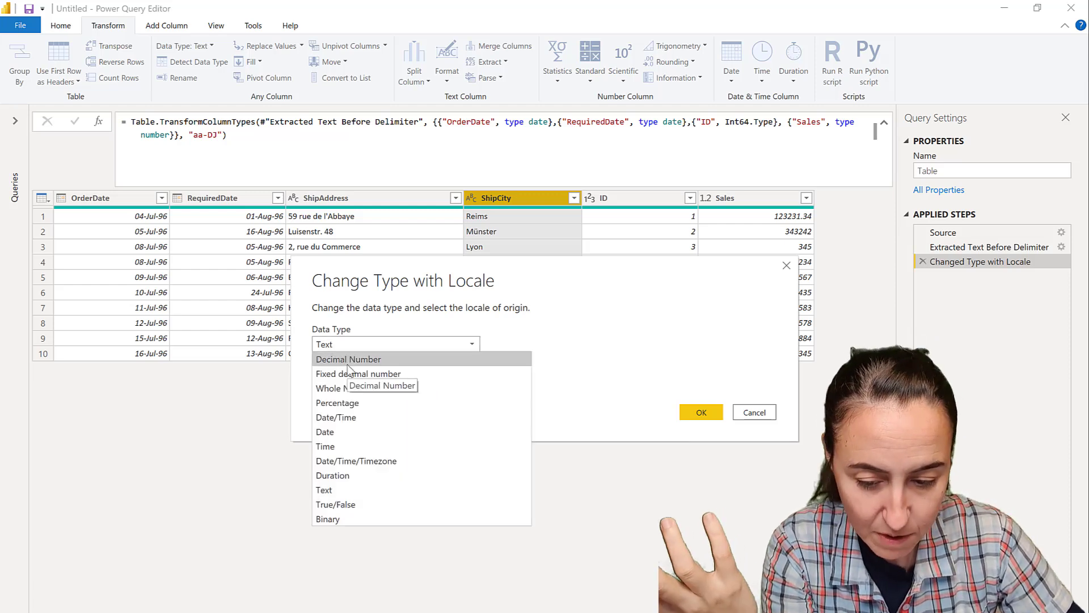
pyautogui.click(348, 360)
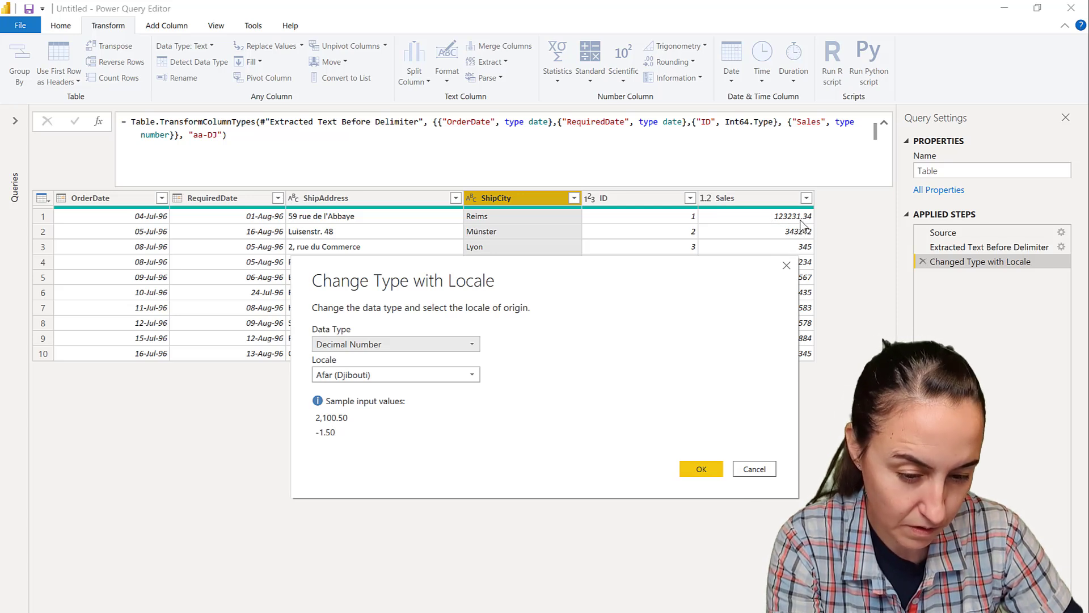
pyautogui.click(755, 469)
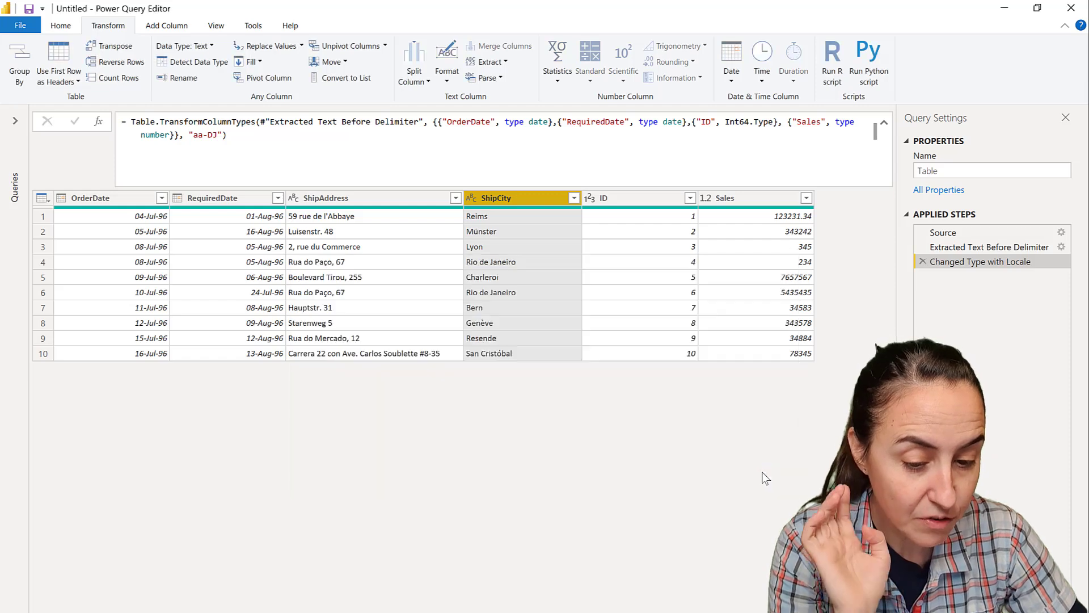
# Change the first Sales value in the Source table to 123231,34, then view the locale step.
pyautogui.click(1061, 232)
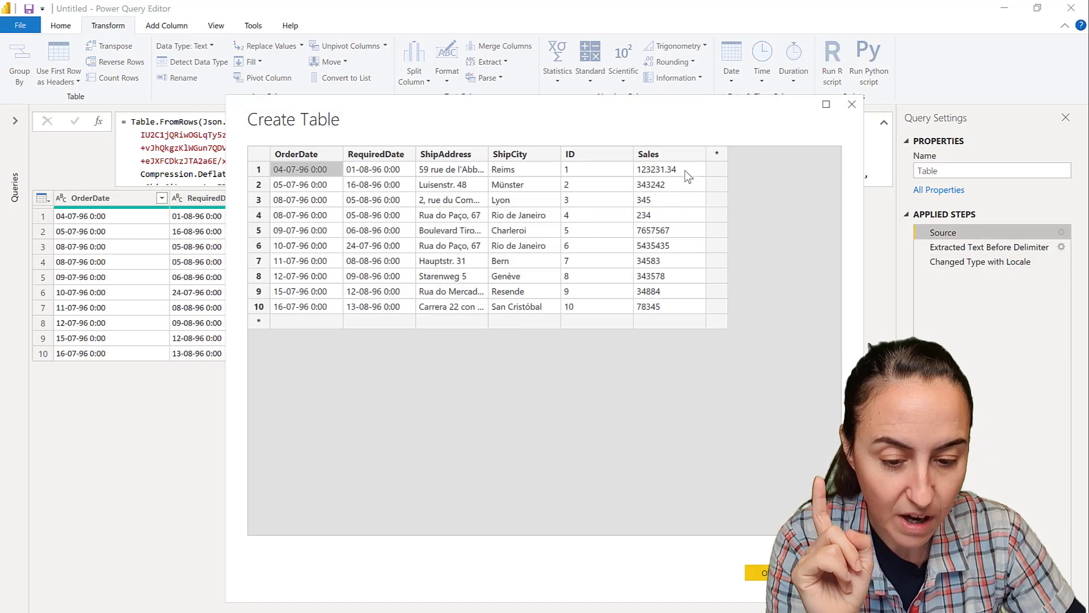
pyautogui.doubleClick(685, 170)
pyautogui.click(695, 177)
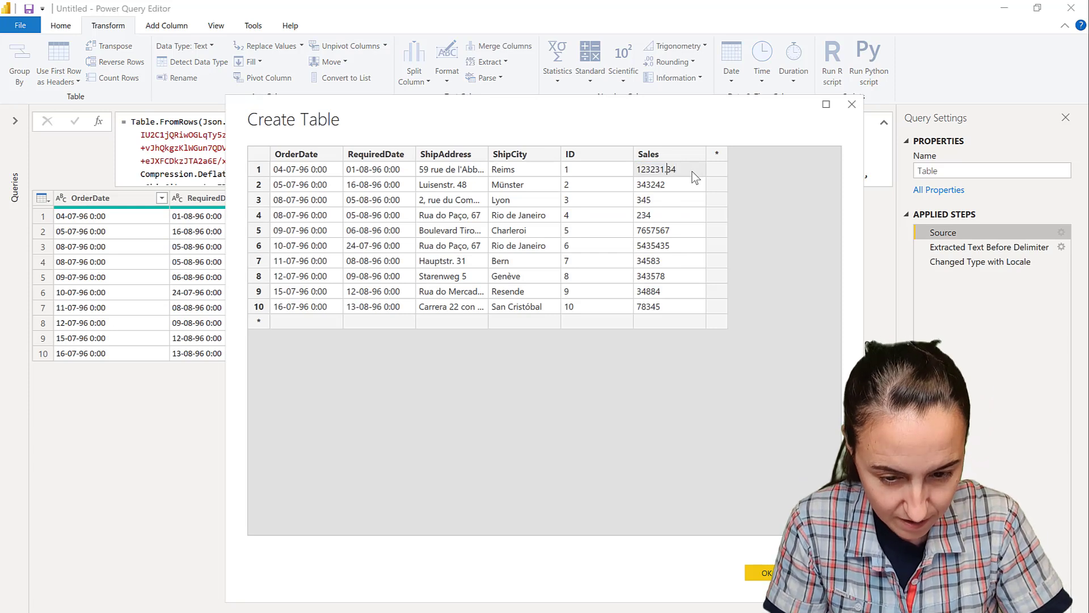
pyautogui.press('Left')
pyautogui.press('Left')
pyautogui.press('BackSpace')
pyautogui.write(',')
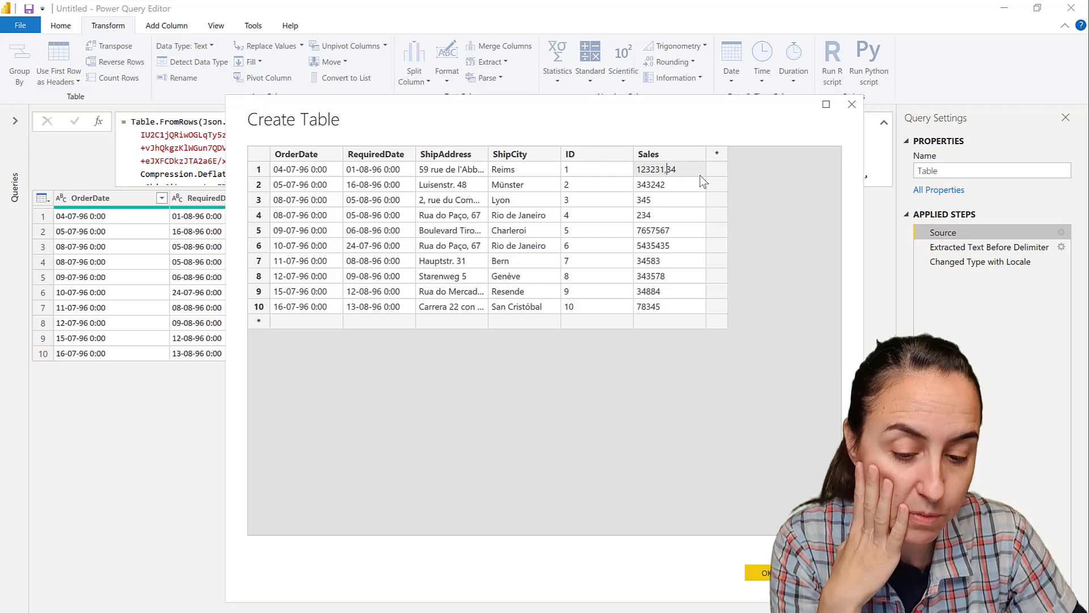
pyautogui.click(758, 576)
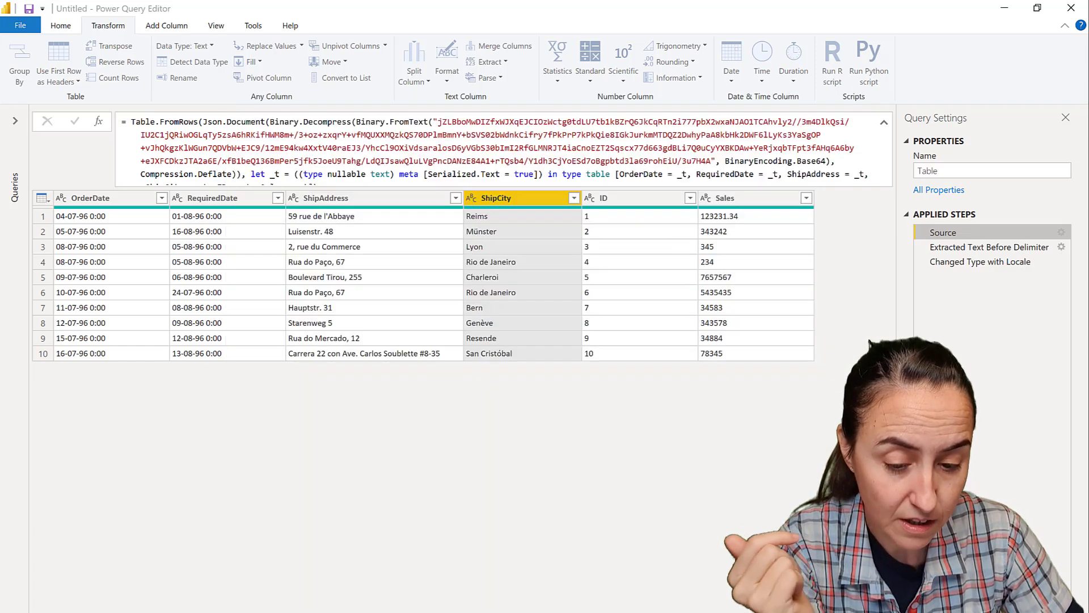
pyautogui.click(1003, 262)
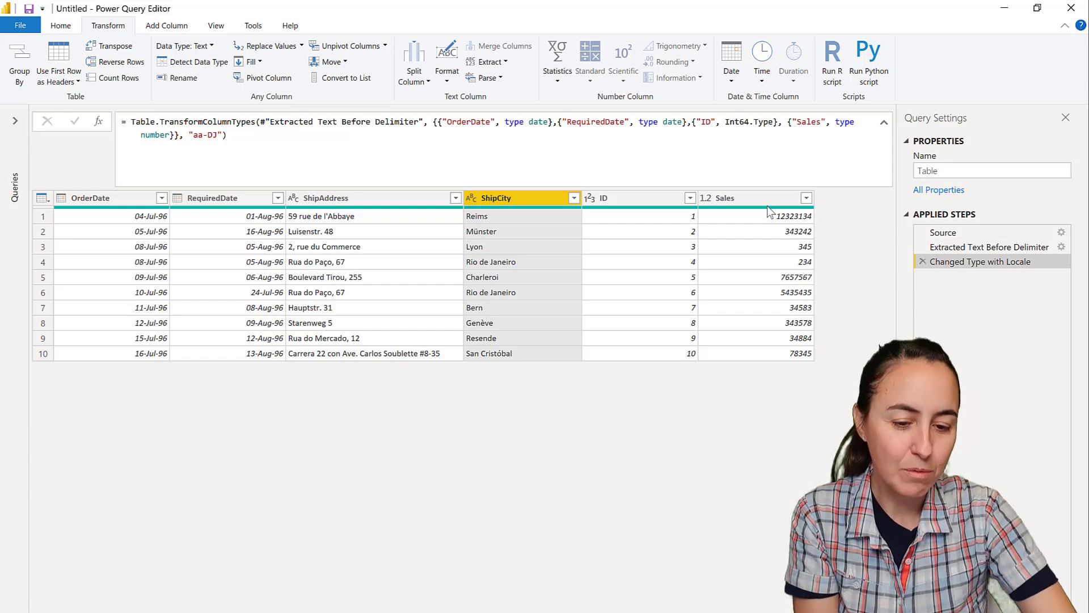
pyautogui.click(798, 218)
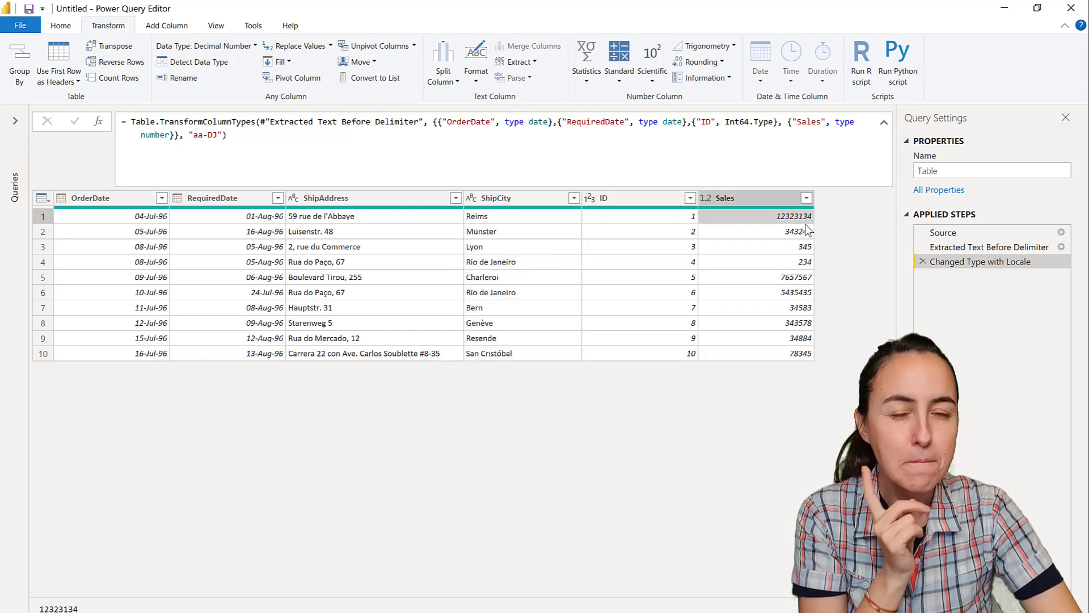